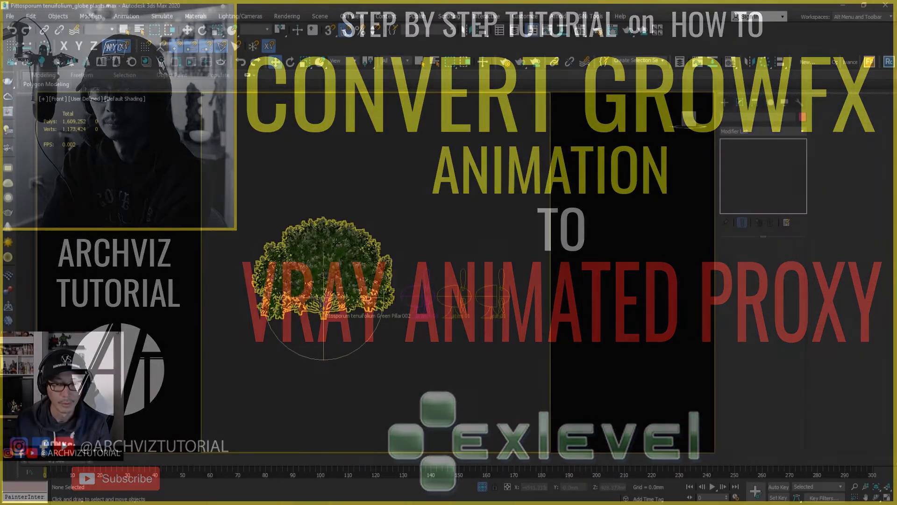
# - Preview the GrowFX shrub's growth along the timeline, leaving it at frame 185 with the shrub reselected
pyautogui.click(336, 243)
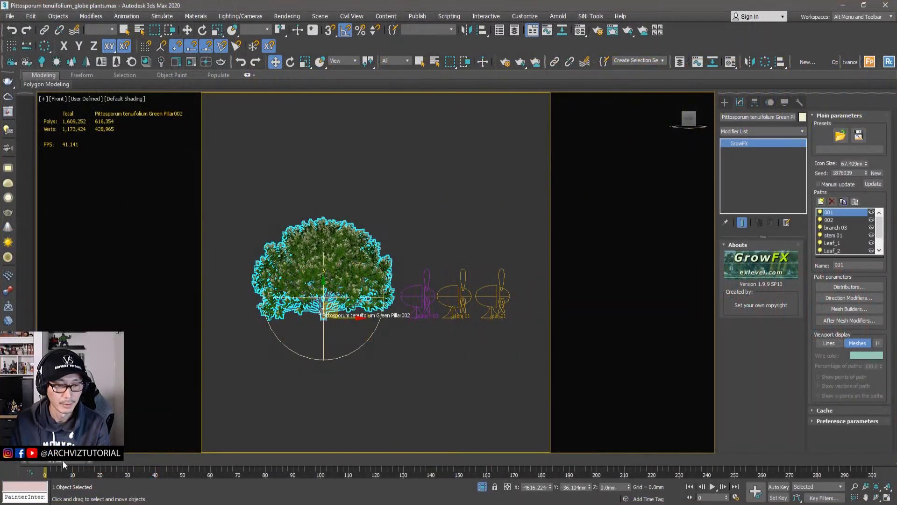
pyautogui.moveTo(65, 464); pyautogui.dragTo(551, 460)
pyautogui.press('w')
pyautogui.click(421, 200)
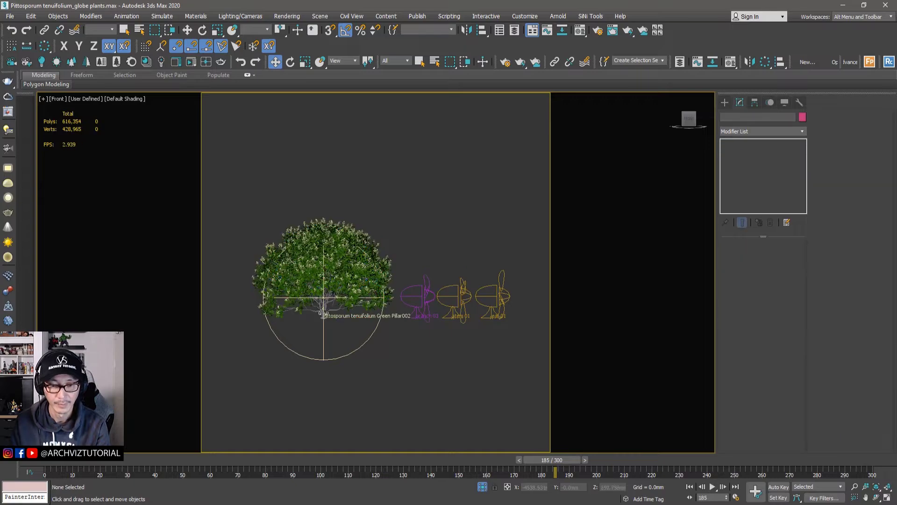
pyautogui.hotkey('ctrl', 'z')
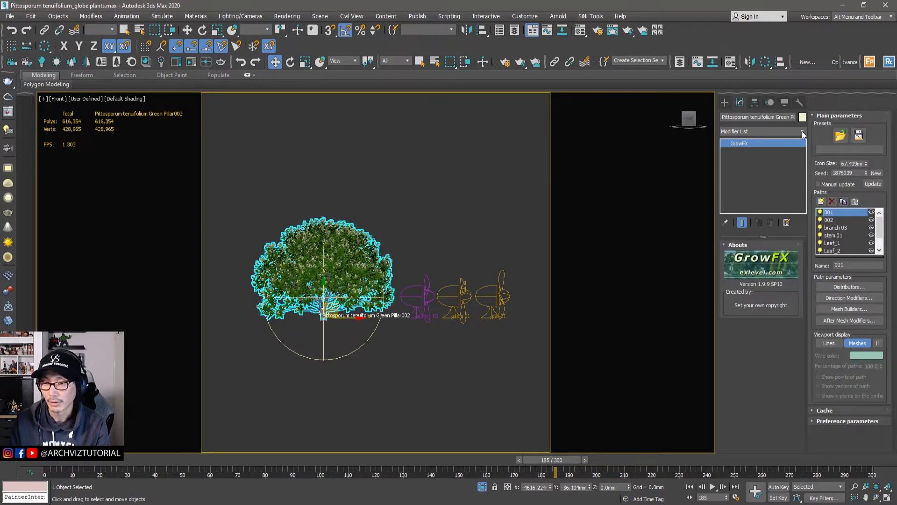
# - Add a Point Cache modifier from the Modifier List onto the Pittosporum shrub
pyautogui.click(802, 131)
pyautogui.moveTo(804, 143); pyautogui.dragTo(802, 332)
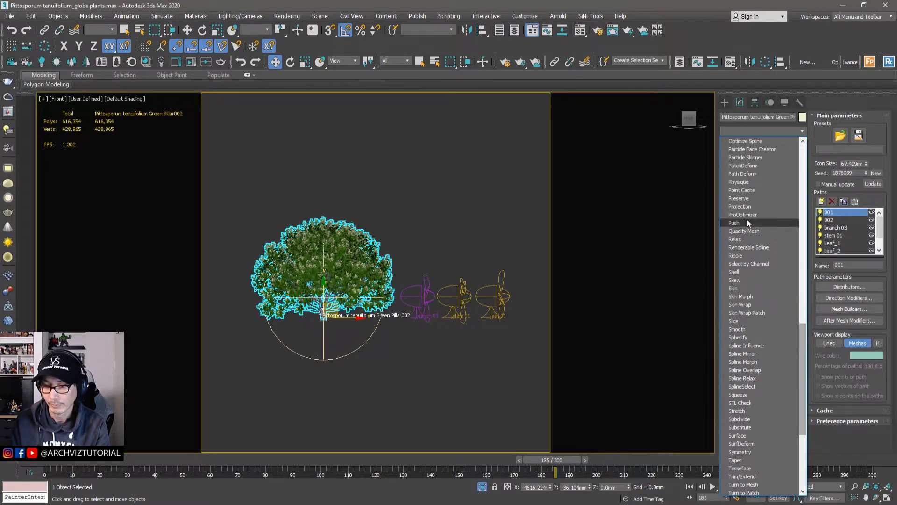
pyautogui.click(740, 190)
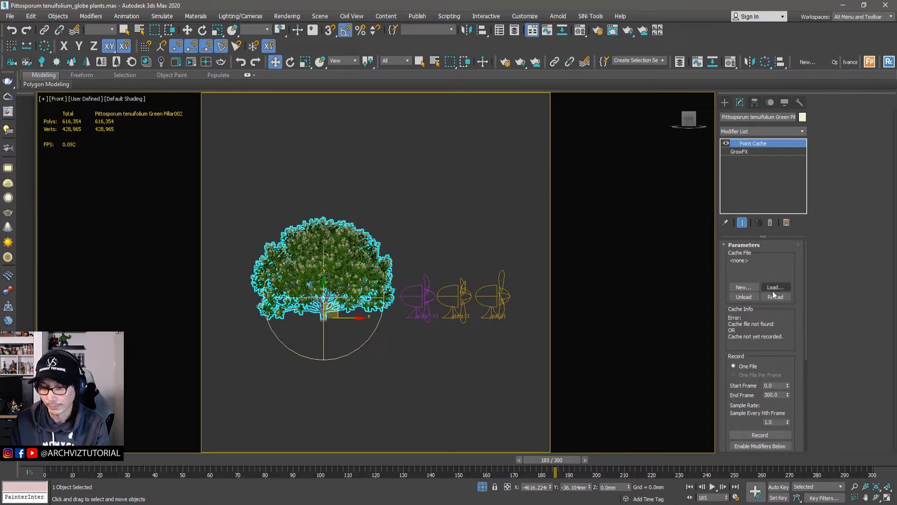
pyautogui.moveTo(727, 337)
pyautogui.mouseDown()
pyautogui.moveTo(728, 325)
pyautogui.moveTo(727, 336)
pyautogui.mouseUp()
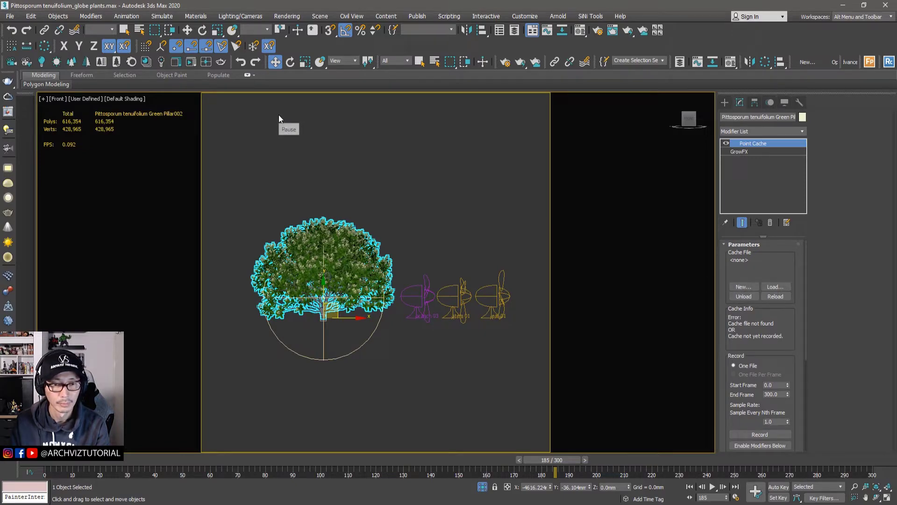
# - Create a .pc2 cache file, overwriting Pittosporum_tenuifolium_Green_Pillar002.pc2 in the PC2 VRAY folder
pyautogui.click(744, 287)
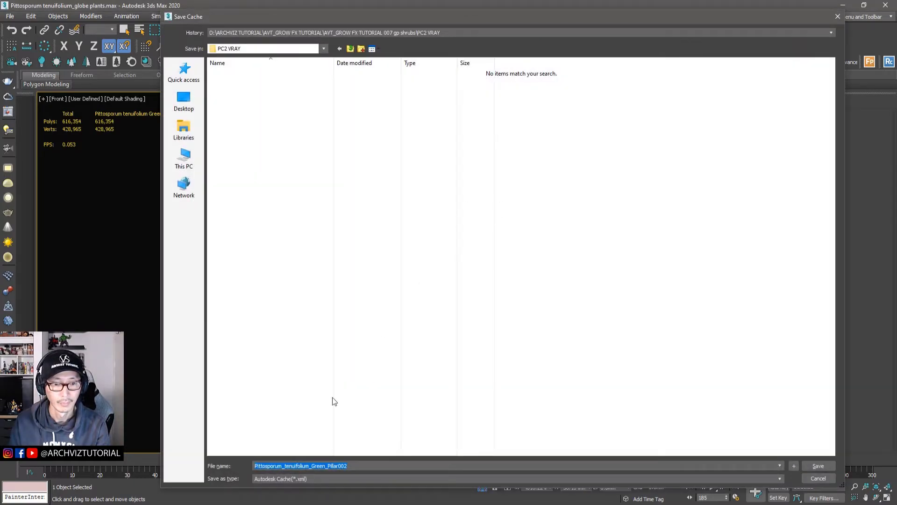
pyautogui.click(317, 479)
pyautogui.click(316, 487)
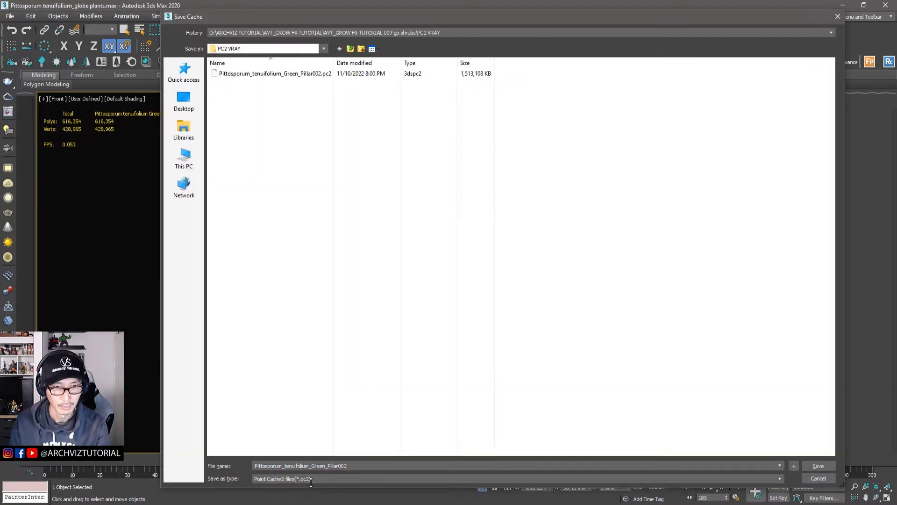
pyautogui.moveTo(367, 18); pyautogui.dragTo(401, 22)
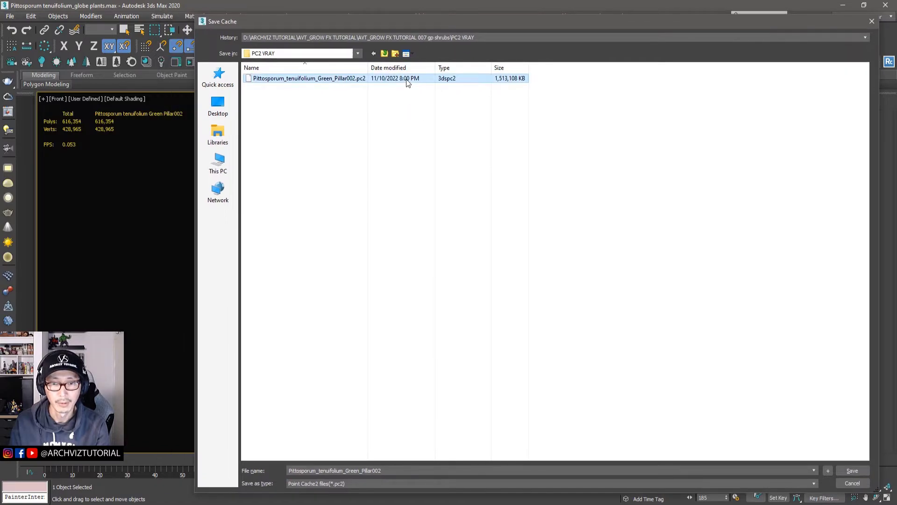
pyautogui.click(405, 80)
pyautogui.click(850, 471)
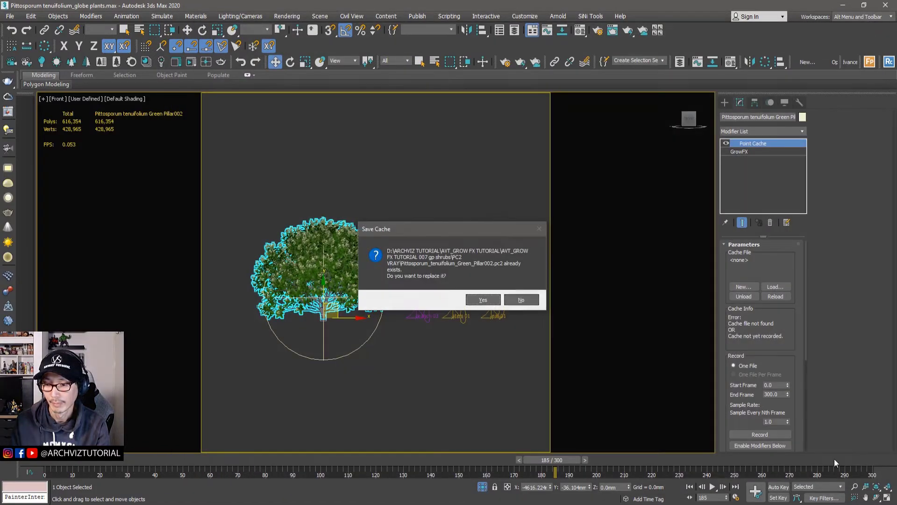
pyautogui.click(479, 299)
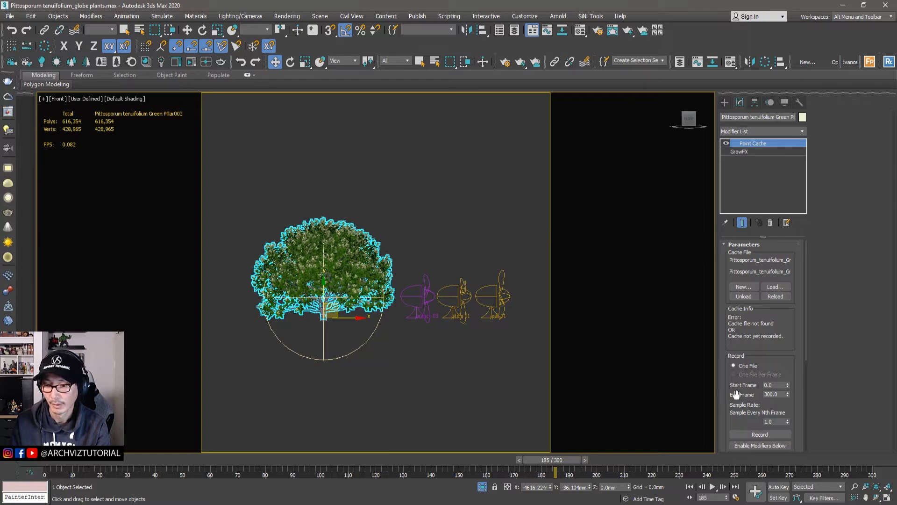
# - Set the Point Cache recording end frame to 200
pyautogui.scroll(-3, 743, 374)
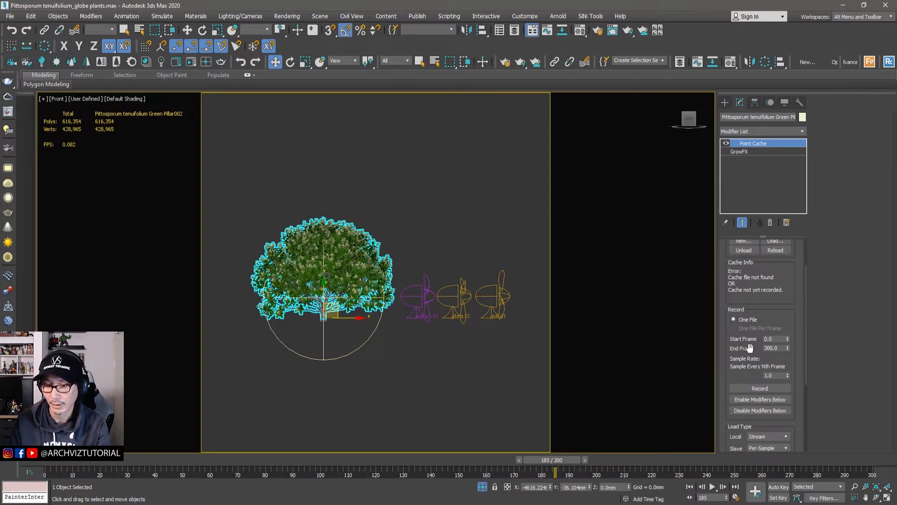
pyautogui.click(781, 348)
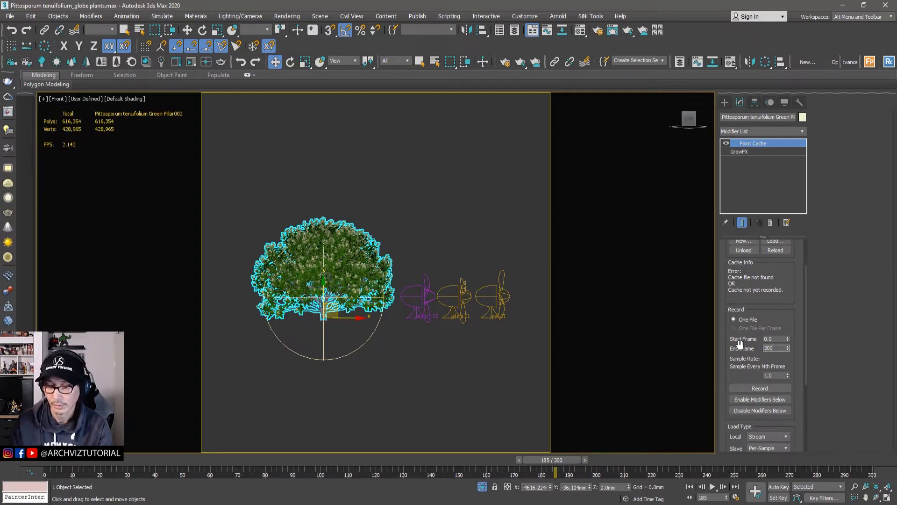
pyautogui.moveTo(738, 358); pyautogui.dragTo(737, 396)
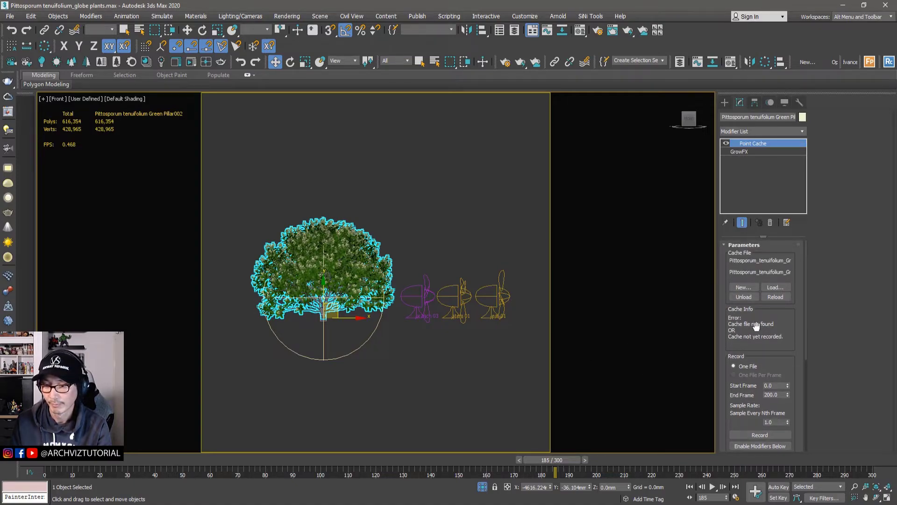
pyautogui.scroll(-3, 736, 388)
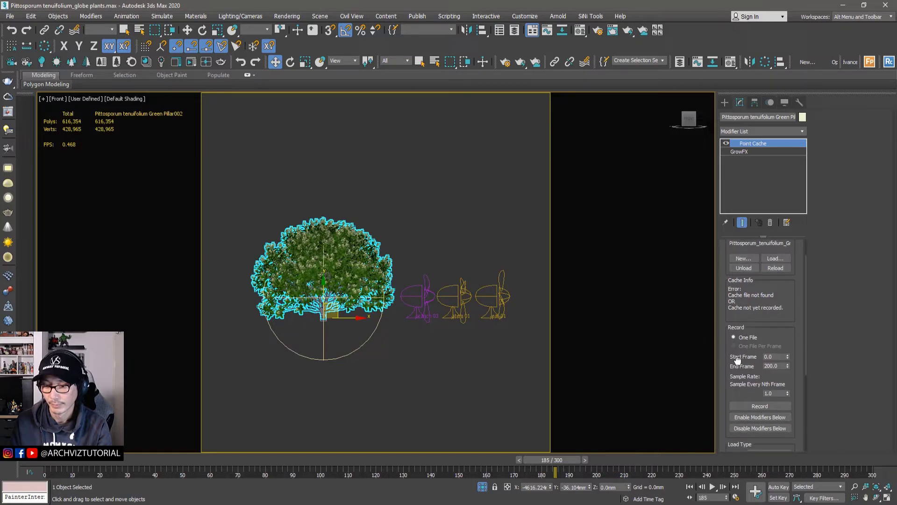
# - Record frames 0–200 into the .pc2 cache, then check the file in the Load browser and cancel
pyautogui.click(762, 404)
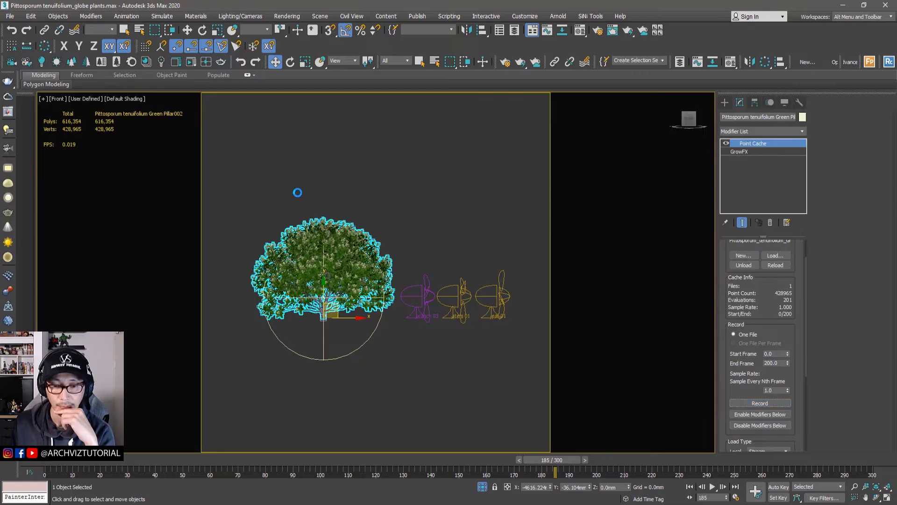
pyautogui.scroll(2, 730, 293)
pyautogui.click(770, 285)
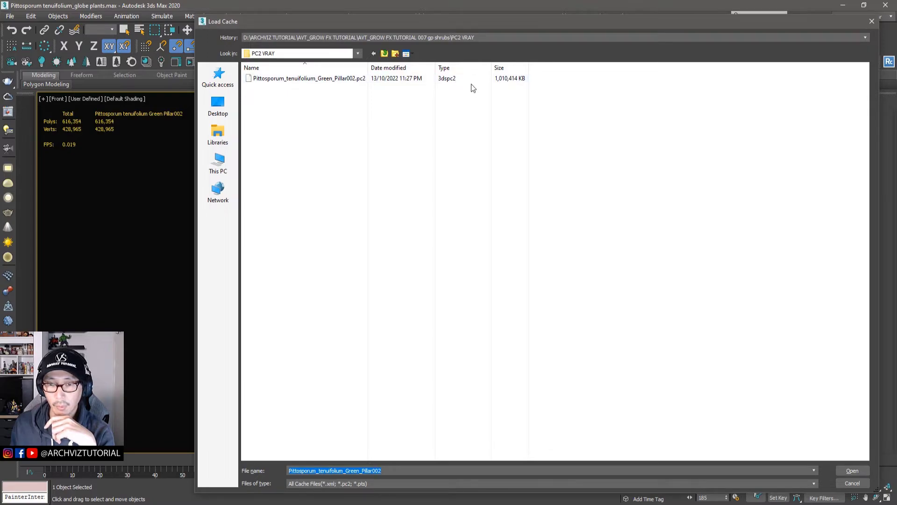
pyautogui.click(852, 484)
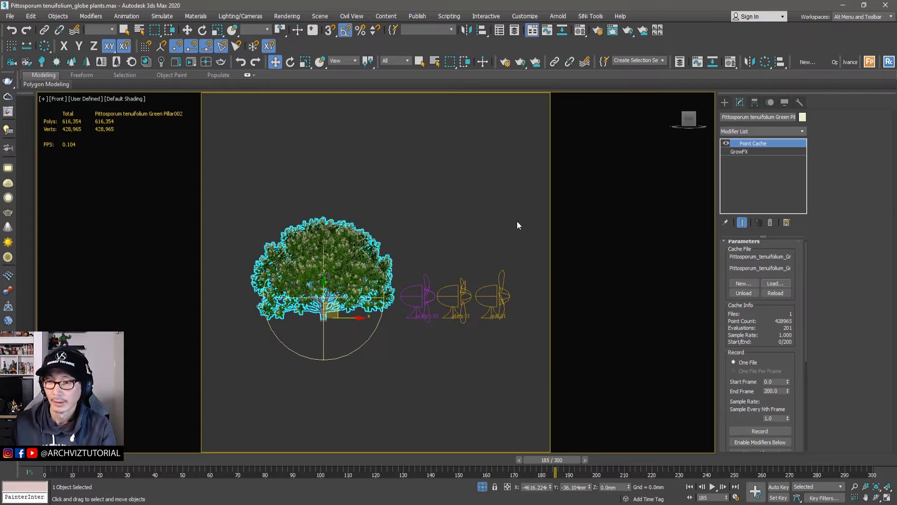
# - Copy the Point Cache modifier and convert the shrub to an Editable Mesh
pyautogui.rightClick(754, 145)
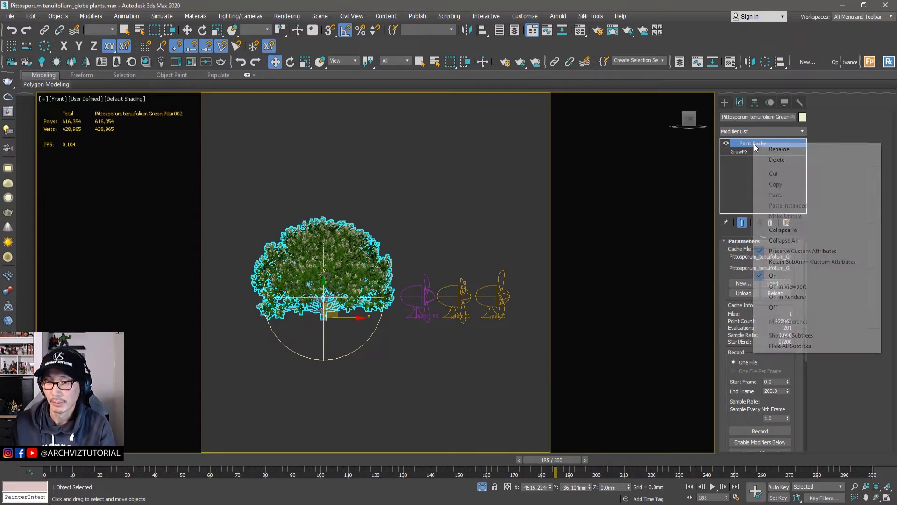
pyautogui.click(776, 186)
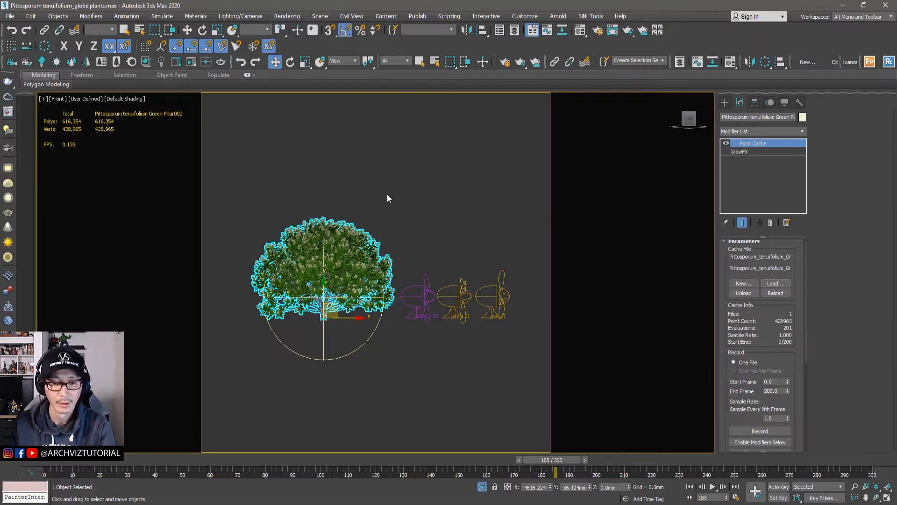
pyautogui.rightClick(365, 214)
pyautogui.moveTo(395, 316)
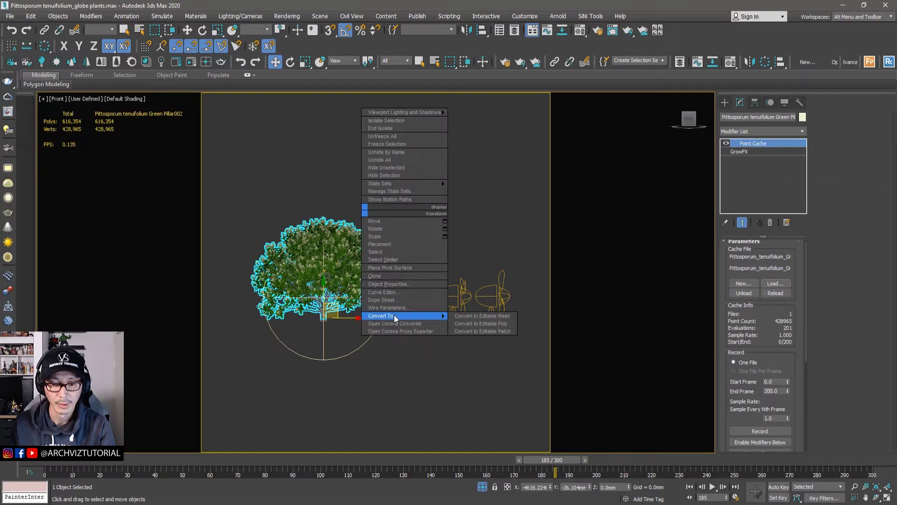
pyautogui.click(486, 316)
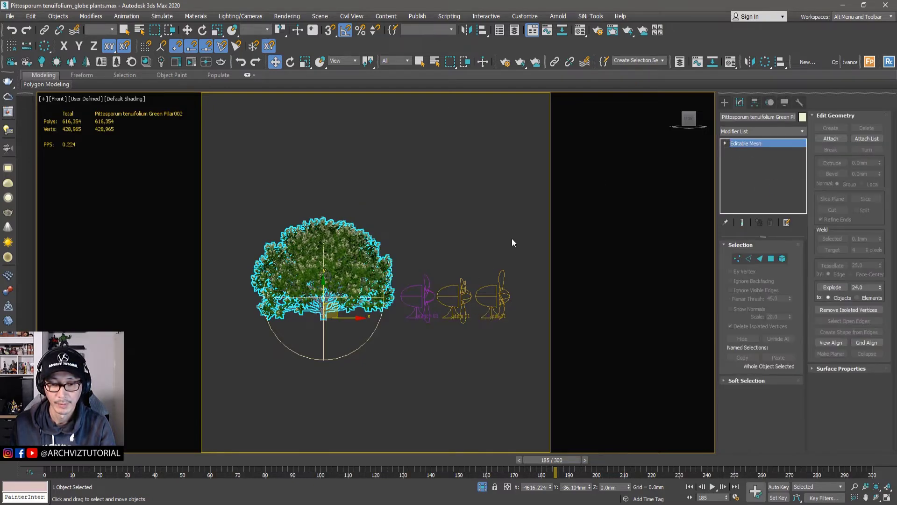
# - Delete the three helper objects and the sphere helper around the shrub
pyautogui.moveTo(505, 251); pyautogui.dragTo(415, 320)
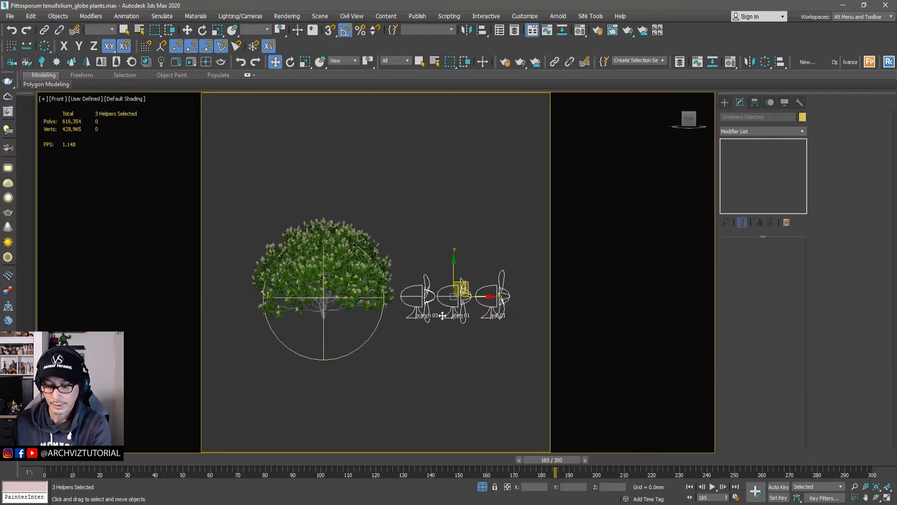
pyautogui.press('Delete')
pyautogui.click(354, 348)
pyautogui.press('Delete')
# - At frame 59, nudge the shrub right and paste the Point Cache onto its Editable Mesh
pyautogui.moveTo(551, 460); pyautogui.dragTo(213, 459)
pyautogui.click(360, 309)
pyautogui.moveTo(336, 306); pyautogui.dragTo(384, 314)
pyautogui.rightClick(746, 144)
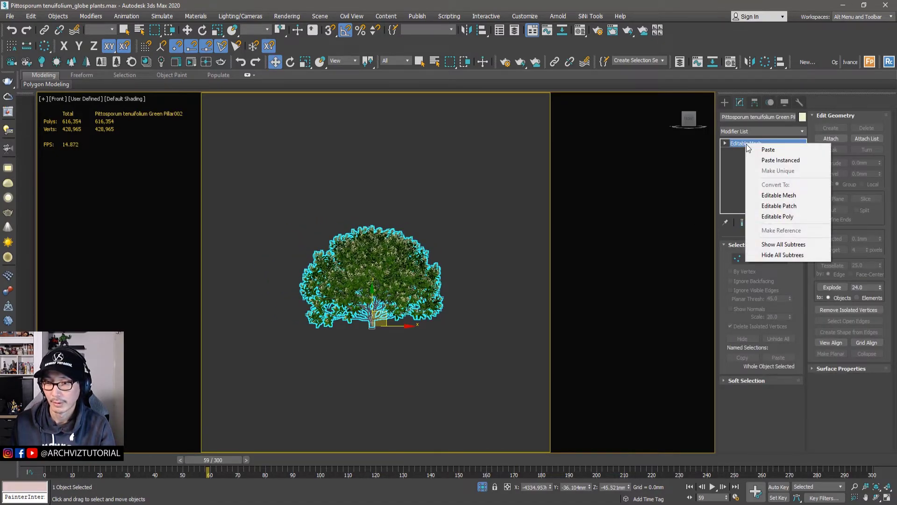
pyautogui.click(767, 149)
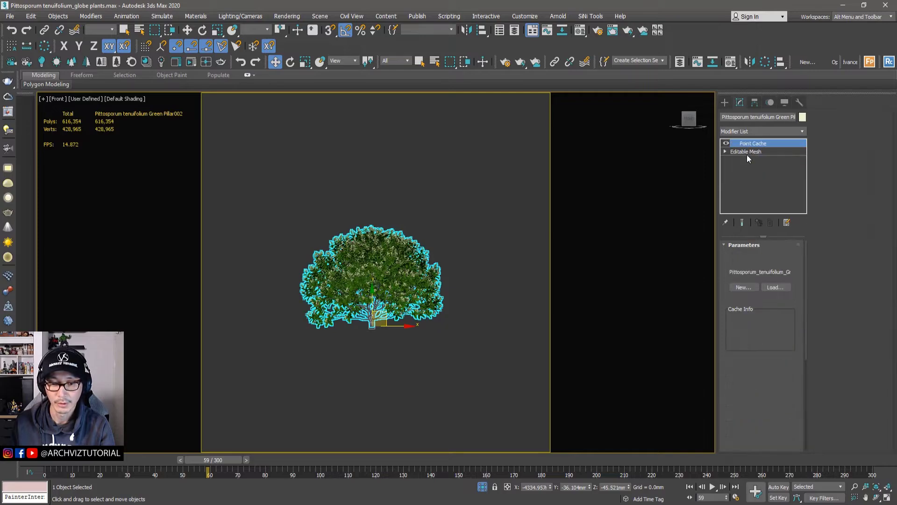
# - Scrub through and play back the cached growth animation from the start
pyautogui.moveTo(203, 462); pyautogui.dragTo(46, 463)
pyautogui.press('w')
pyautogui.press('/')
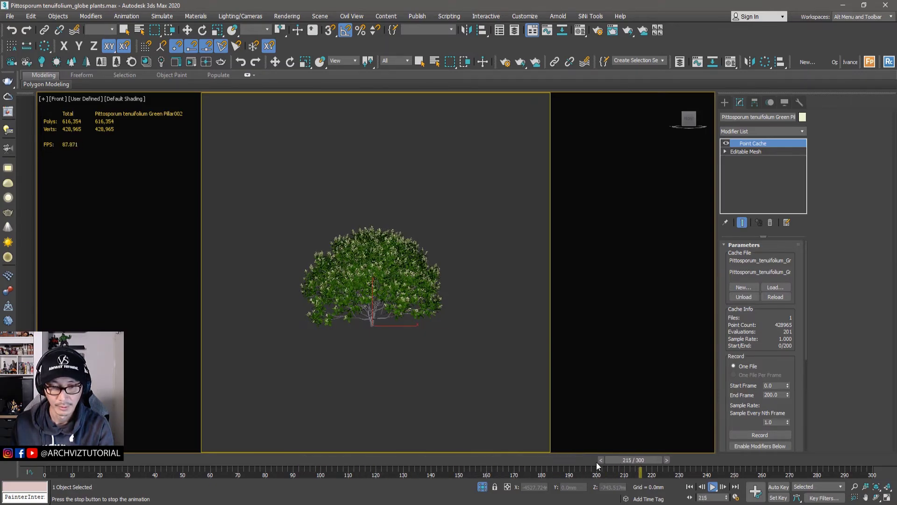
# - Stop playback and set a Custom frame rate with End Time 200 in Time Configuration
pyautogui.click(686, 462)
pyautogui.moveTo(686, 462); pyautogui.dragTo(587, 460)
pyautogui.click(756, 490)
pyautogui.click(426, 173)
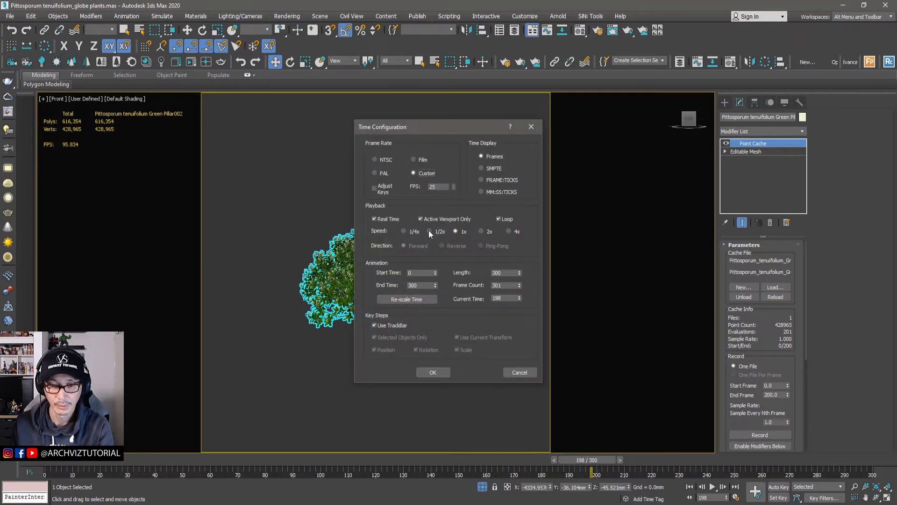
pyautogui.doubleClick(420, 286)
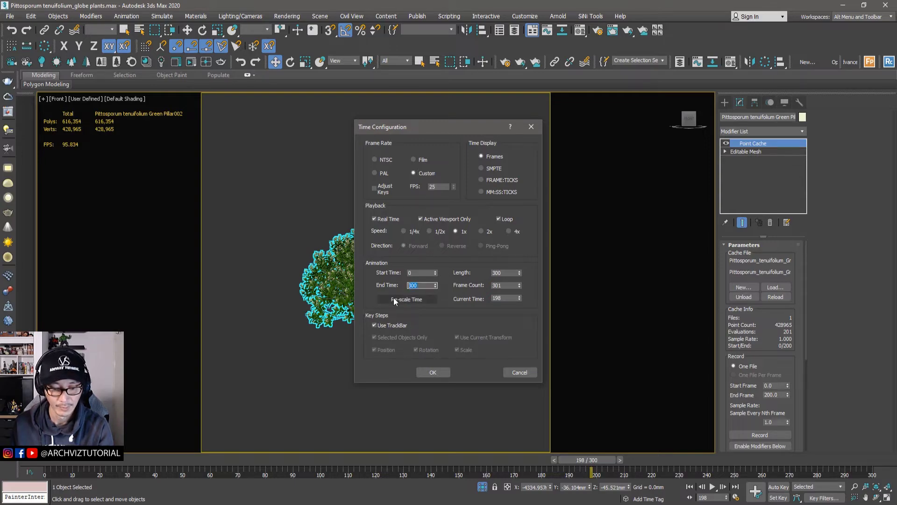
pyautogui.write('200')
pyautogui.click(433, 372)
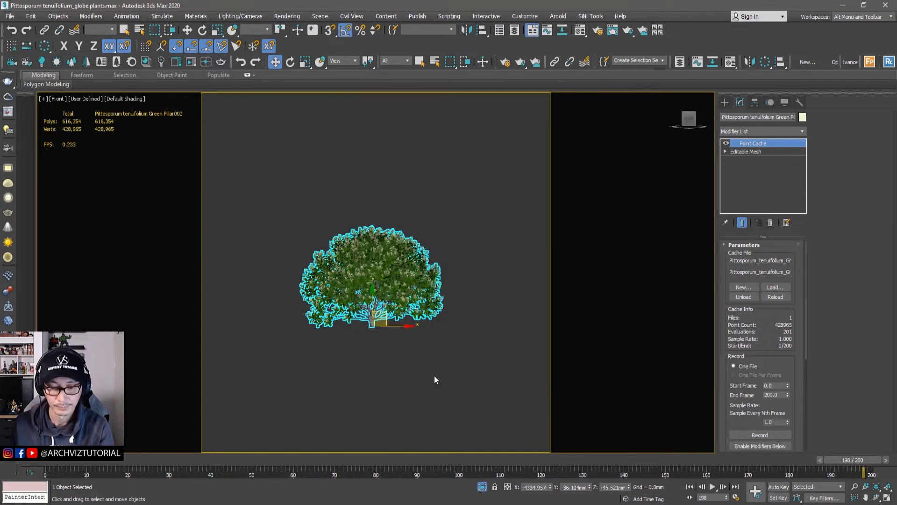
# - Reselect the shrub and frame it centred and larger in the viewport
pyautogui.click(422, 329)
pyautogui.click(388, 301)
pyautogui.scroll(2, 381, 300)
pyautogui.moveTo(380, 301)
pyautogui.mouseDown(button='middle')
pyautogui.moveTo(407, 302)
pyautogui.moveTo(386, 300)
pyautogui.mouseUp(button='middle')
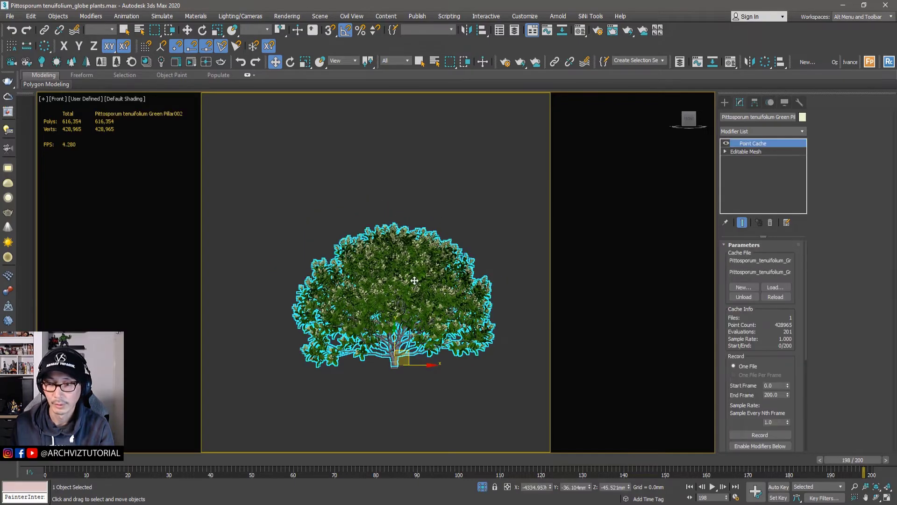
pyautogui.moveTo(457, 239); pyautogui.dragTo(440, 236, button='middle')
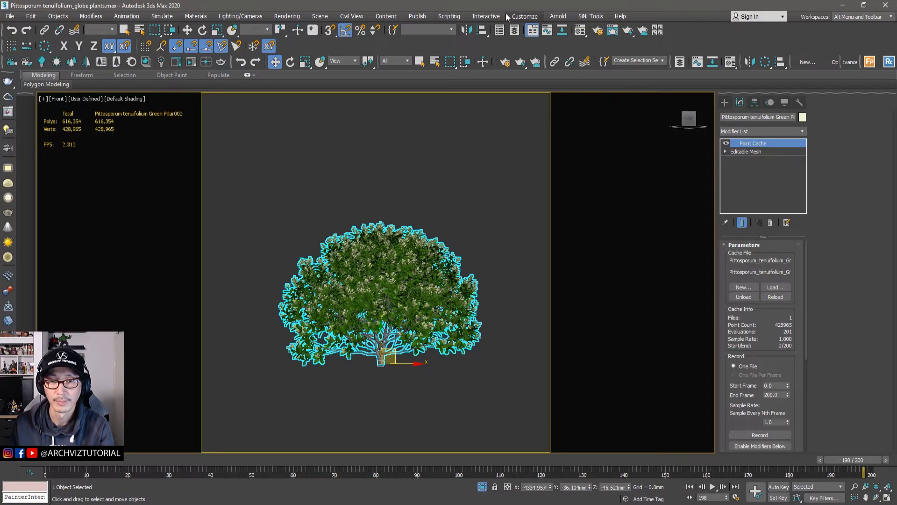
# - Open Render Setup and bring up V-Ray mesh export from the shrub's quad menu
pyautogui.press('F10')
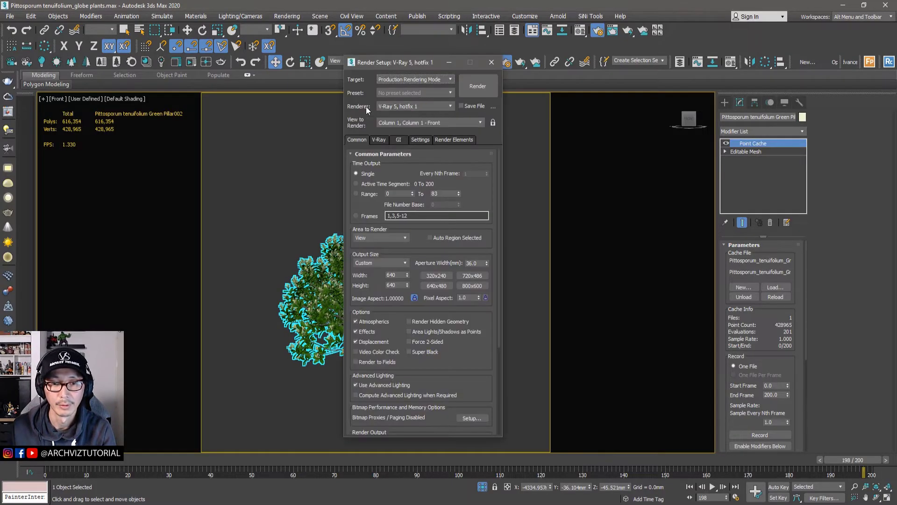
pyautogui.moveTo(405, 64); pyautogui.dragTo(95, 74)
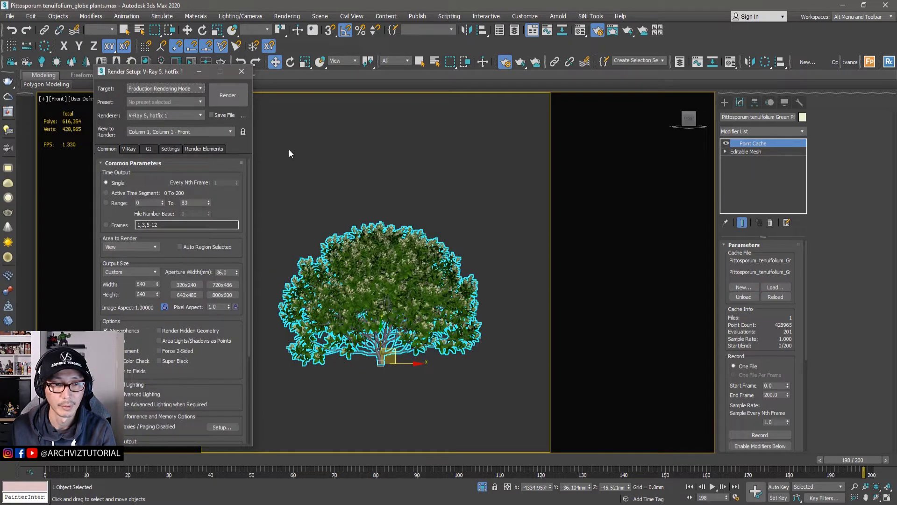
pyautogui.click(396, 197)
pyautogui.click(386, 268)
pyautogui.rightClick(386, 268)
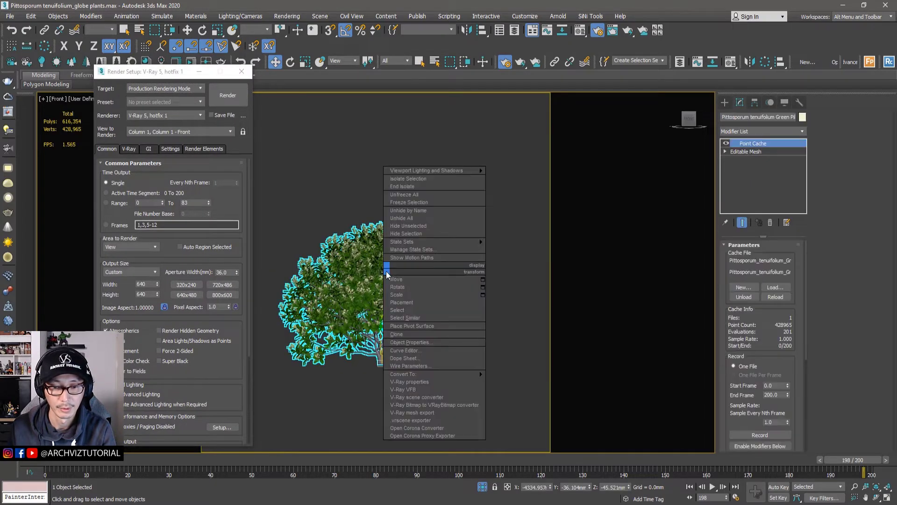
pyautogui.click(416, 413)
pyautogui.rightClick(378, 252)
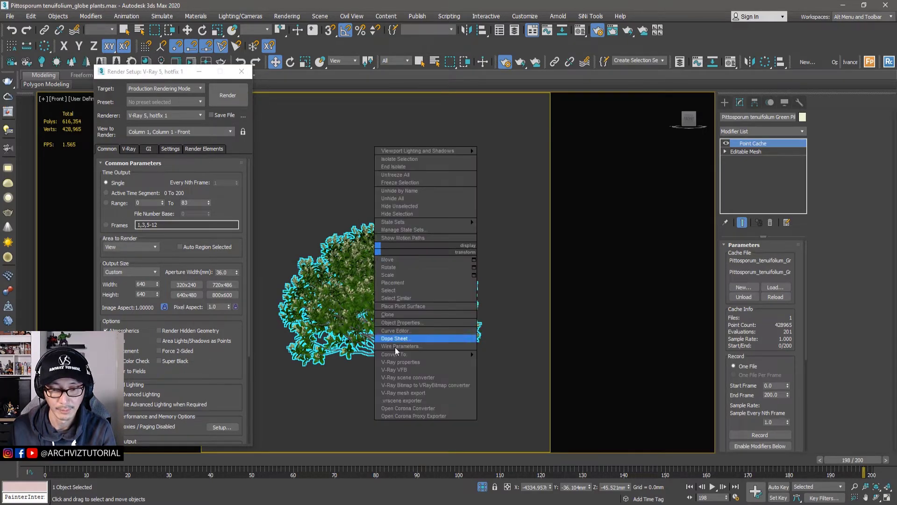
pyautogui.click(402, 395)
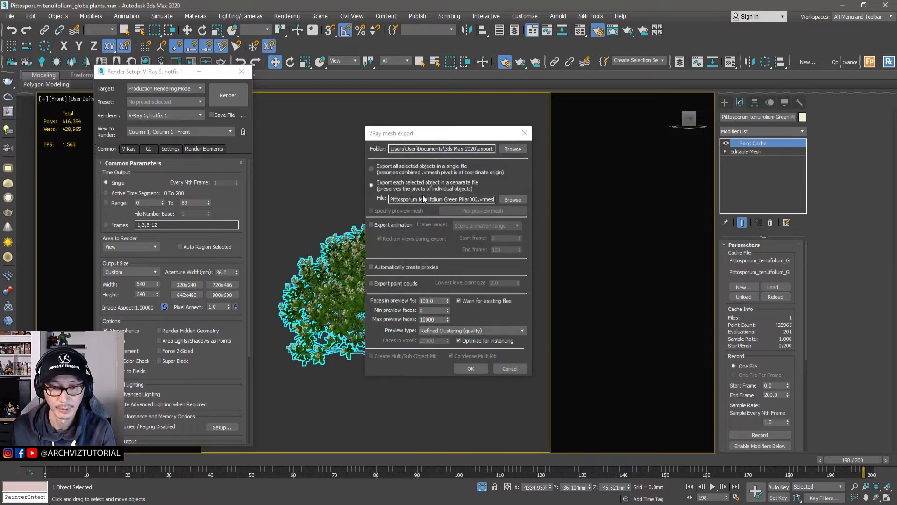
# - Enable Export animation over frames 0–200 and Automatically create proxies
pyautogui.click(372, 225)
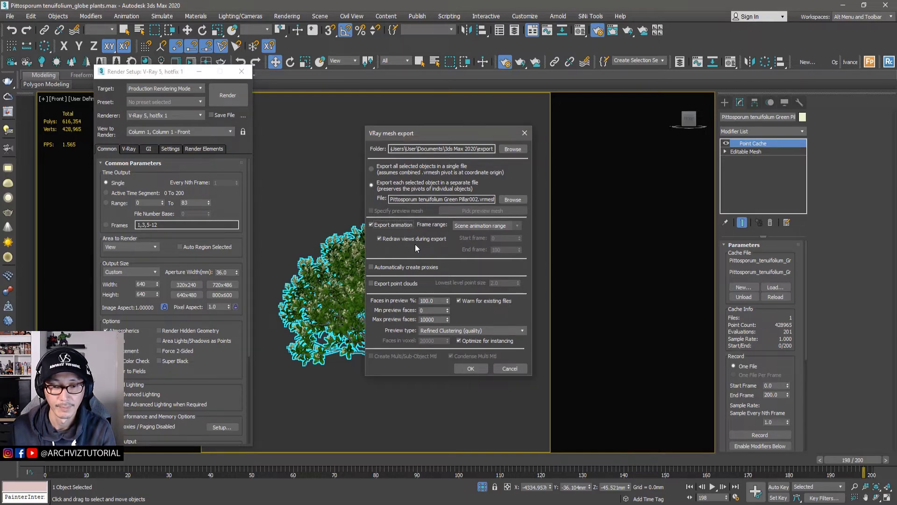
pyautogui.click(467, 226)
pyautogui.click(470, 241)
pyautogui.doubleClick(502, 249)
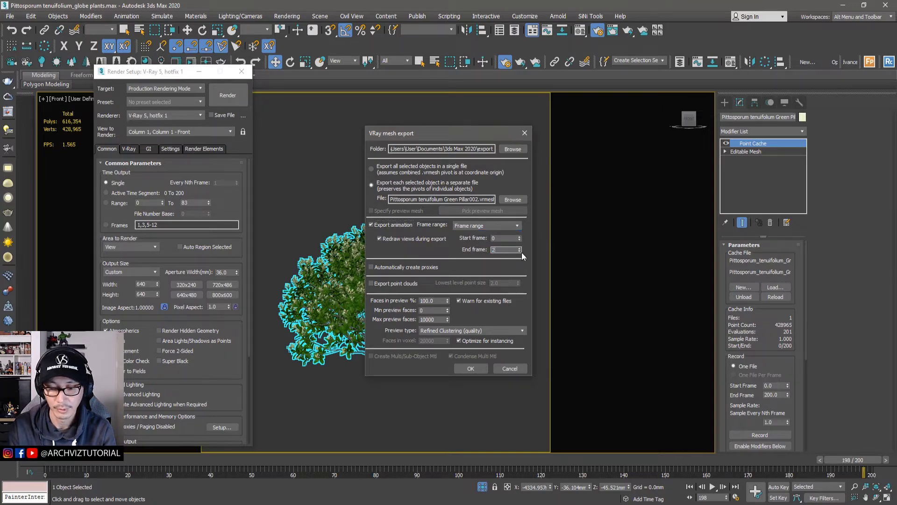
pyautogui.press('Return')
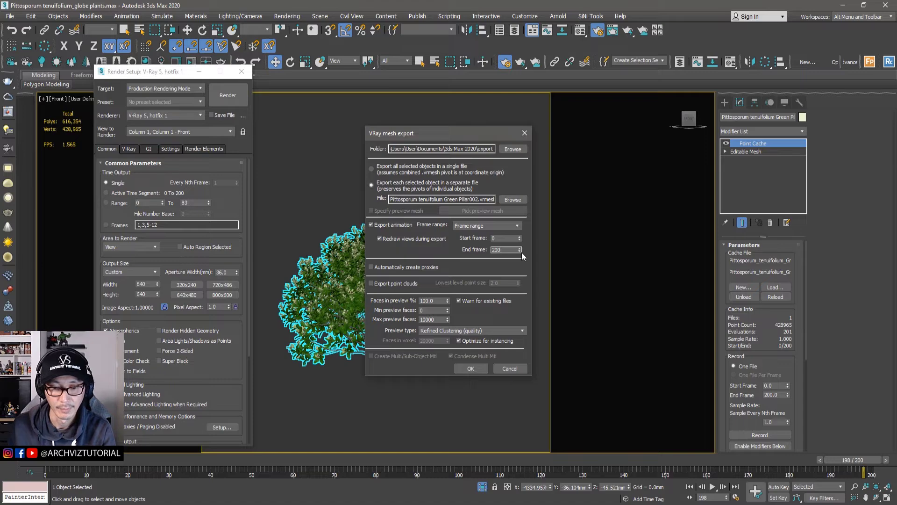
pyautogui.click(372, 267)
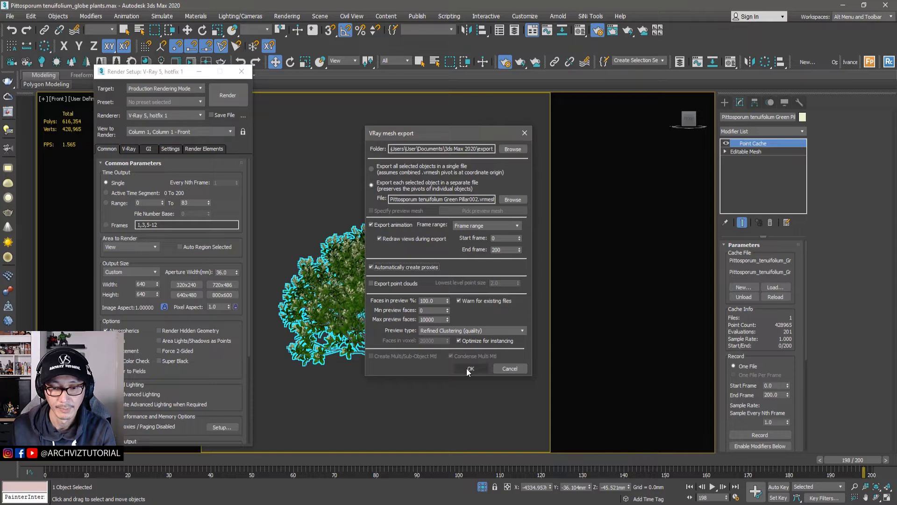
pyautogui.moveTo(470, 370); pyautogui.dragTo(499, 177)
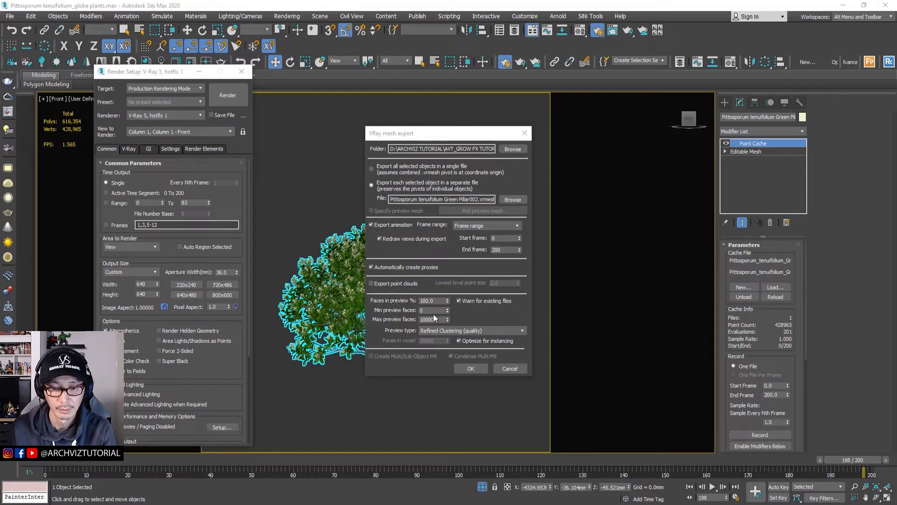
# - Run the V-Ray mesh export so a VRayProxy replaces the shrub
pyautogui.click(472, 368)
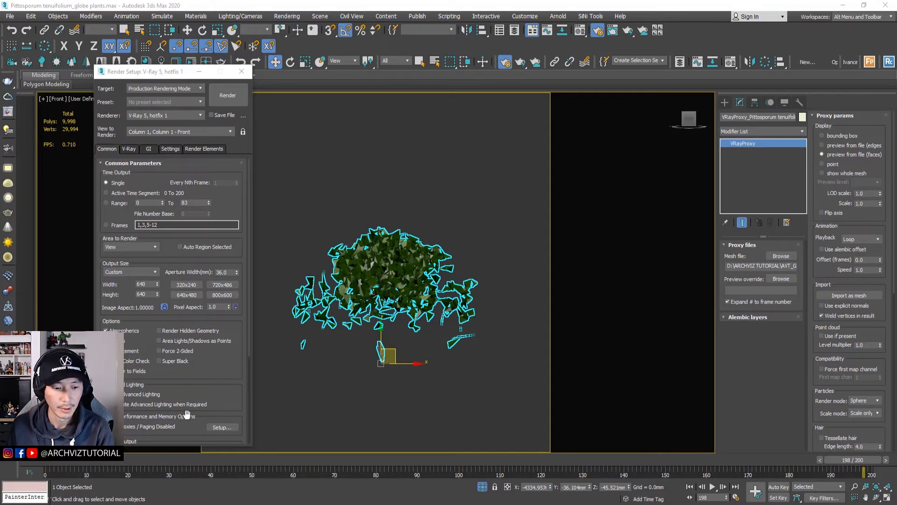
# - Scrub the proxy's animation, show its whole mesh, and play it from frame 0
pyautogui.click(52, 460)
pyautogui.moveTo(51, 459); pyautogui.dragTo(268, 466)
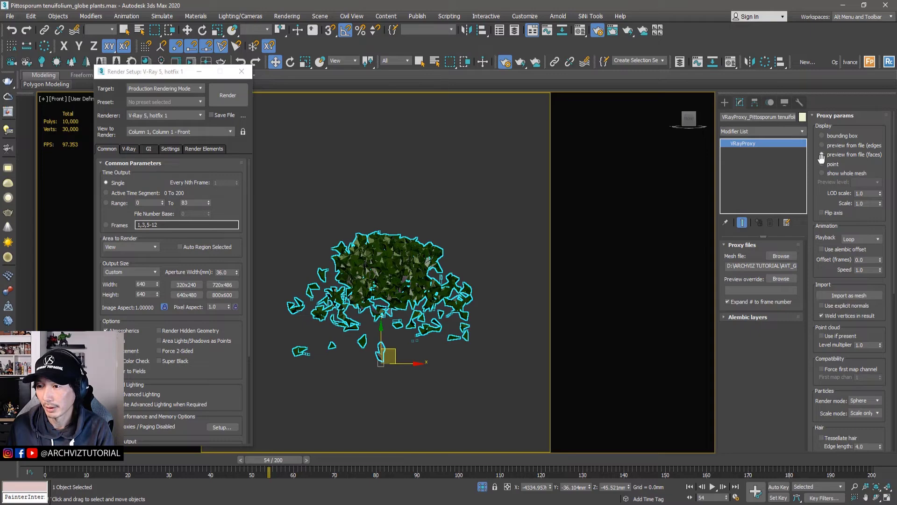
pyautogui.click(822, 173)
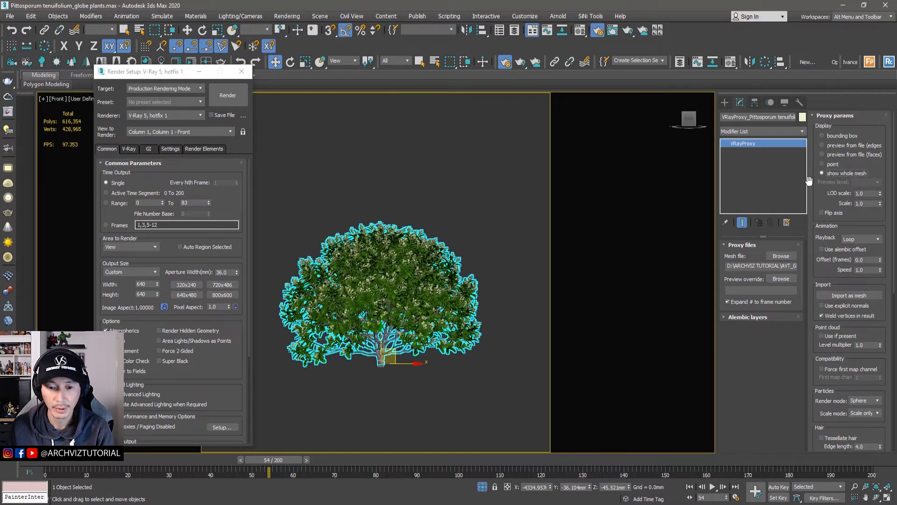
pyautogui.click(518, 245)
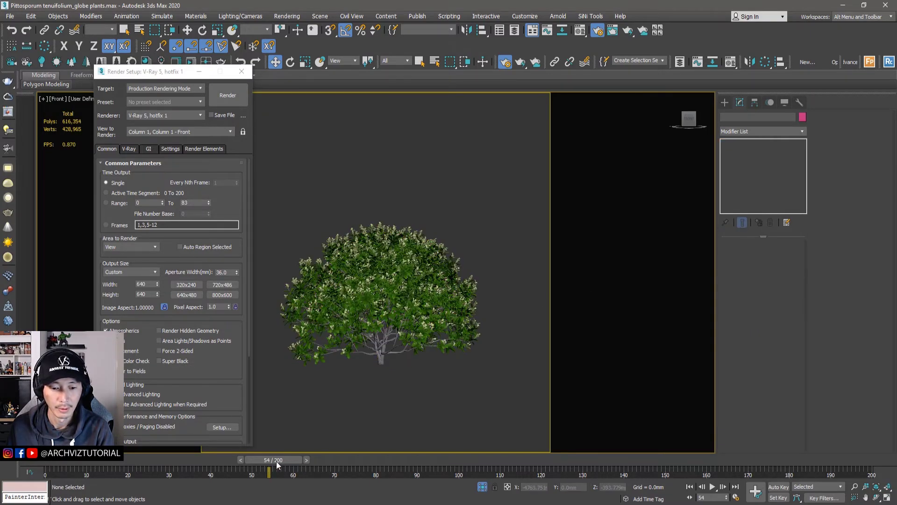
pyautogui.moveTo(277, 461); pyautogui.dragTo(99, 459)
pyautogui.press('/')
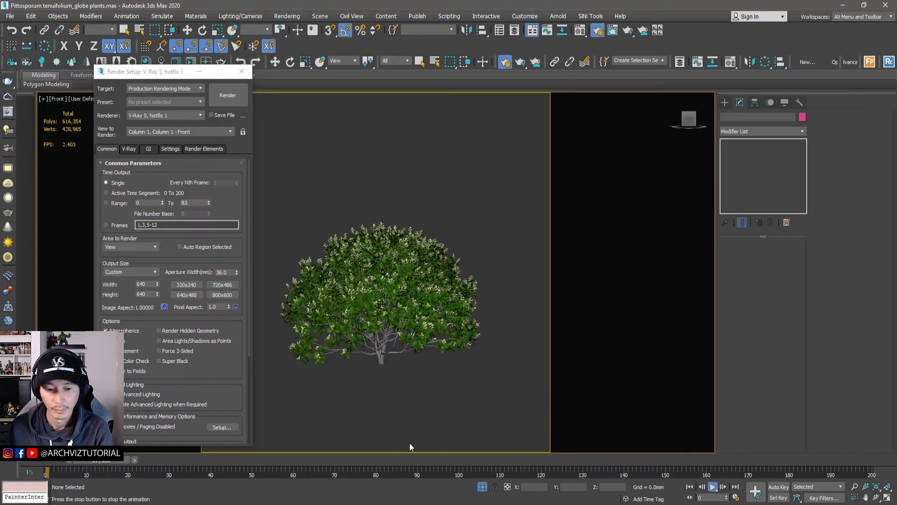
# - Stop at frame 31, set the proxy display to 'preview from file (faces)', and Shift-drag a copy rightward
pyautogui.click(198, 459)
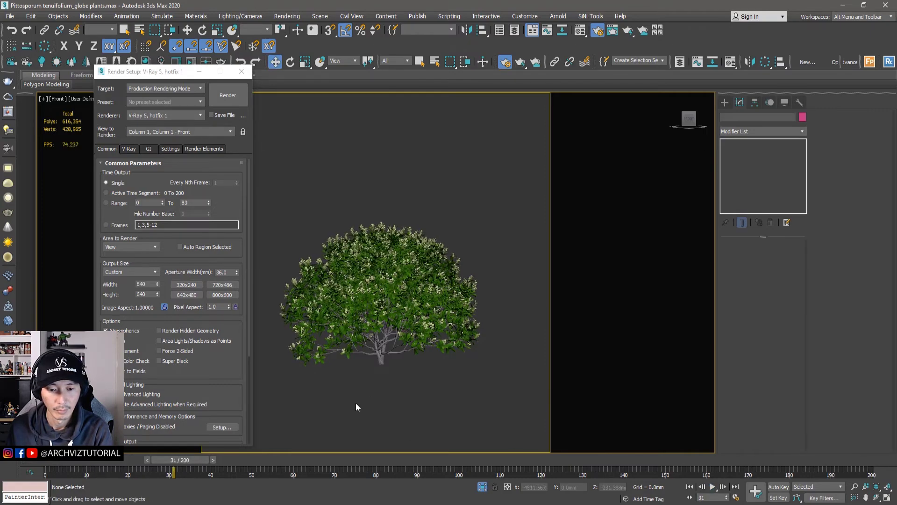
pyautogui.click(391, 332)
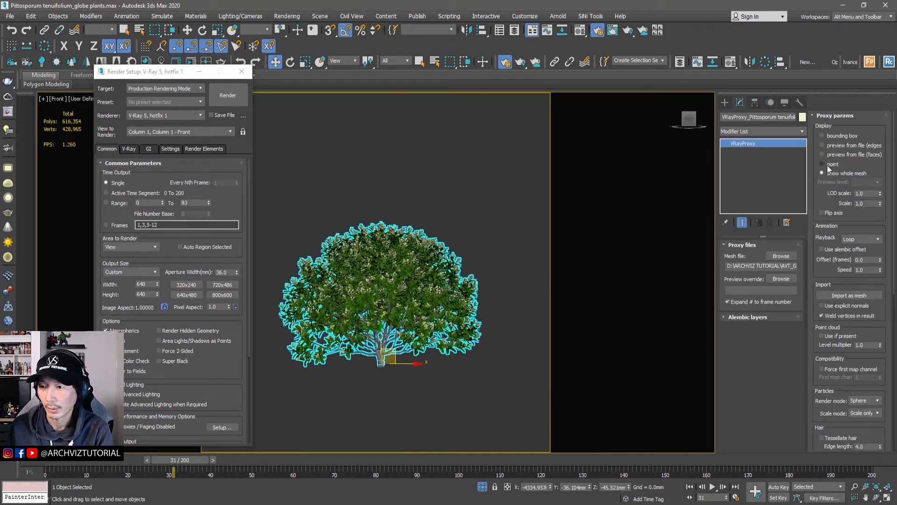
pyautogui.click(825, 164)
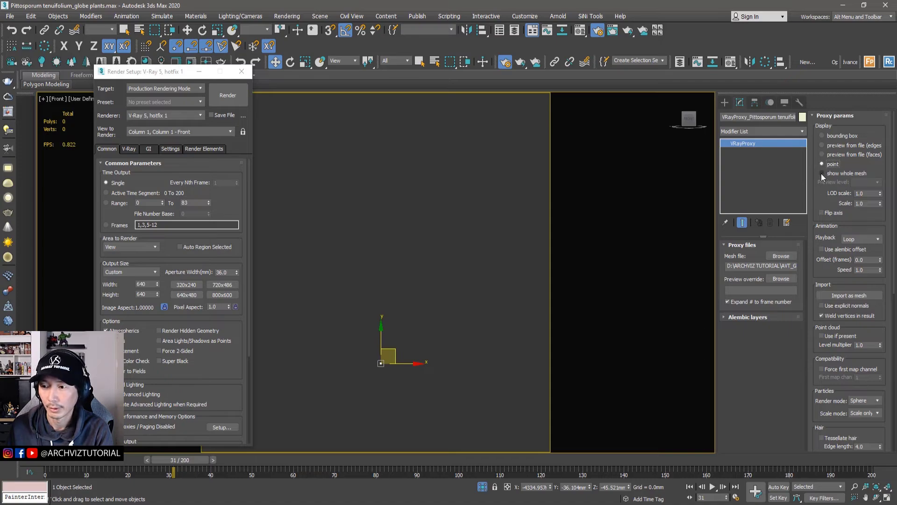
pyautogui.click(823, 145)
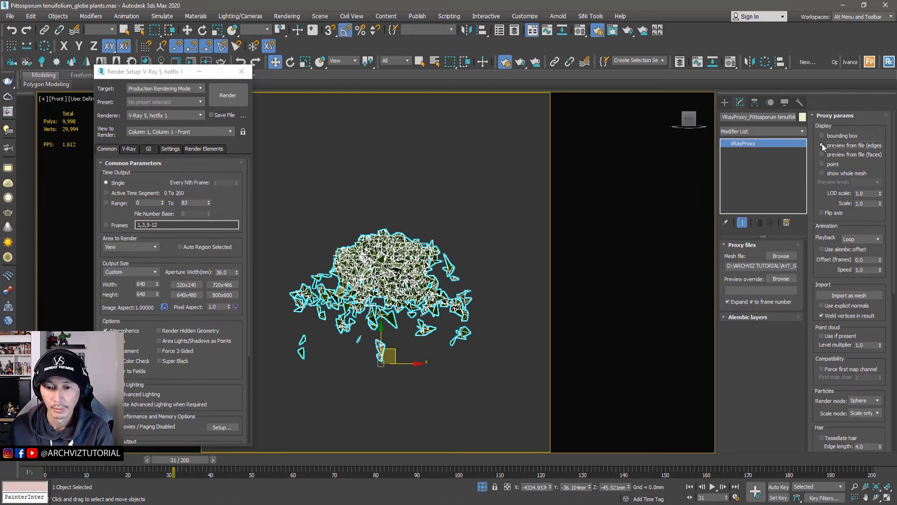
pyautogui.click(821, 154)
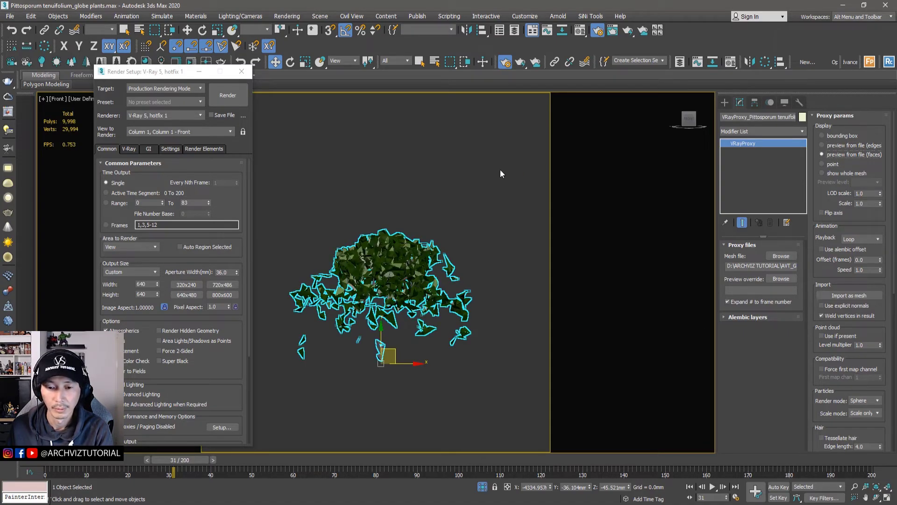
pyautogui.keyDown('alt'); pyautogui.moveTo(446, 277); pyautogui.dragTo(432, 307, button='middle'); pyautogui.keyUp('alt')
pyautogui.keyDown('shift'); pyautogui.moveTo(397, 348); pyautogui.dragTo(491, 324); pyautogui.keyUp('shift')
# - Confirm the second shrub proxy copy and rotate it to vary its look
pyautogui.click(457, 299)
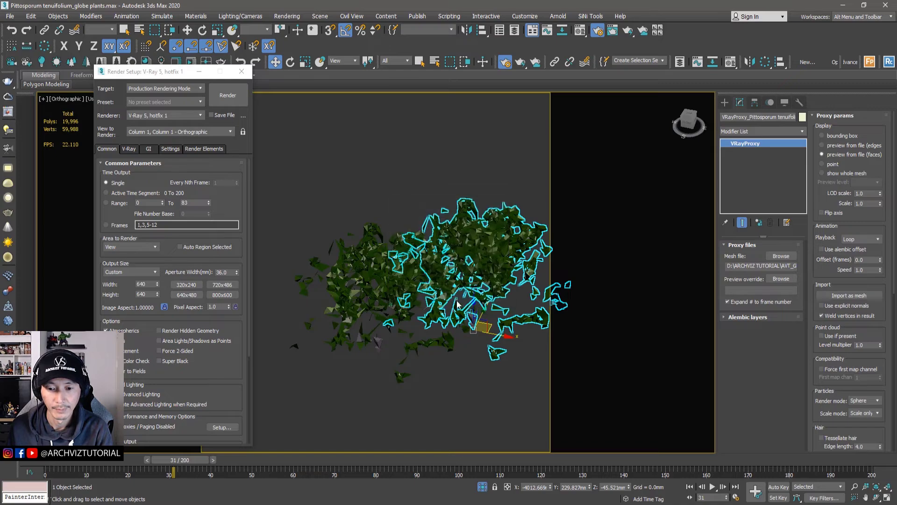
pyautogui.scroll(-2, 506, 321)
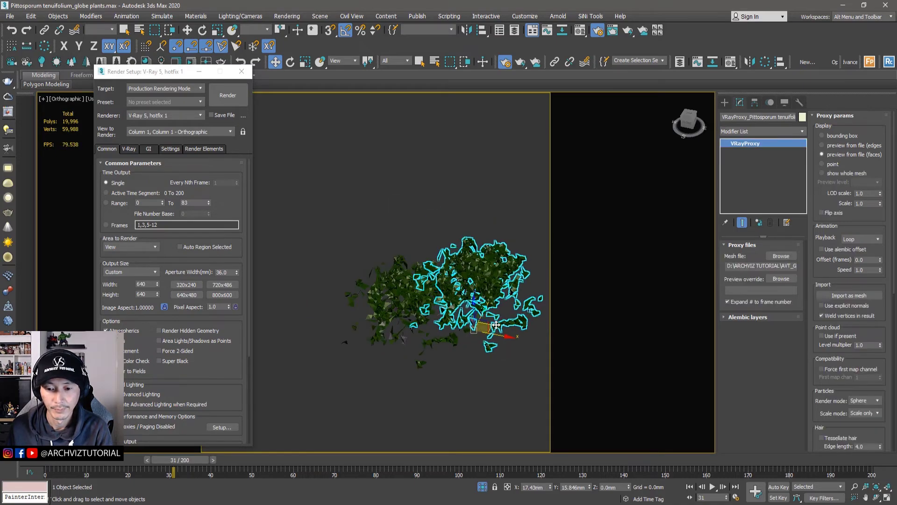
pyautogui.moveTo(506, 321); pyautogui.dragTo(465, 329, button='middle')
pyautogui.press('e')
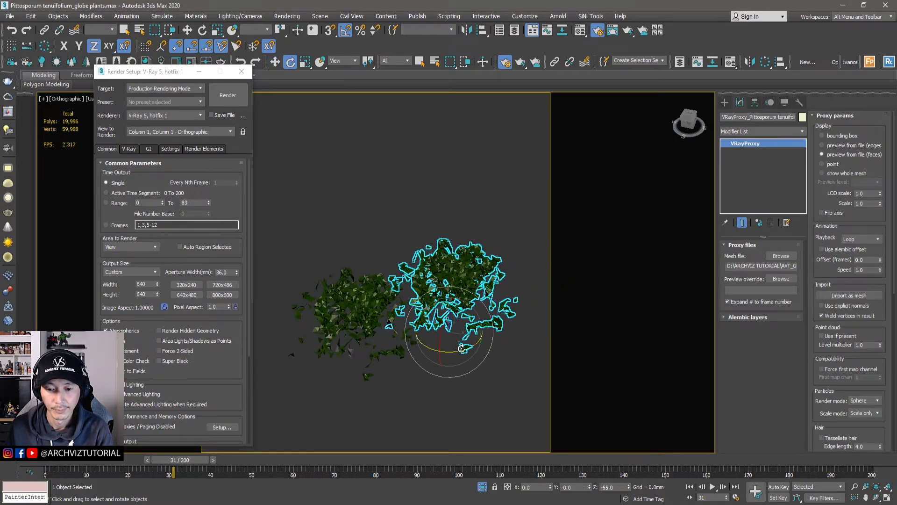
pyautogui.moveTo(462, 349); pyautogui.dragTo(430, 330)
# - Shift-drag a third shrub copy into the cluster and set Display to 'show whole mesh'
pyautogui.press('w')
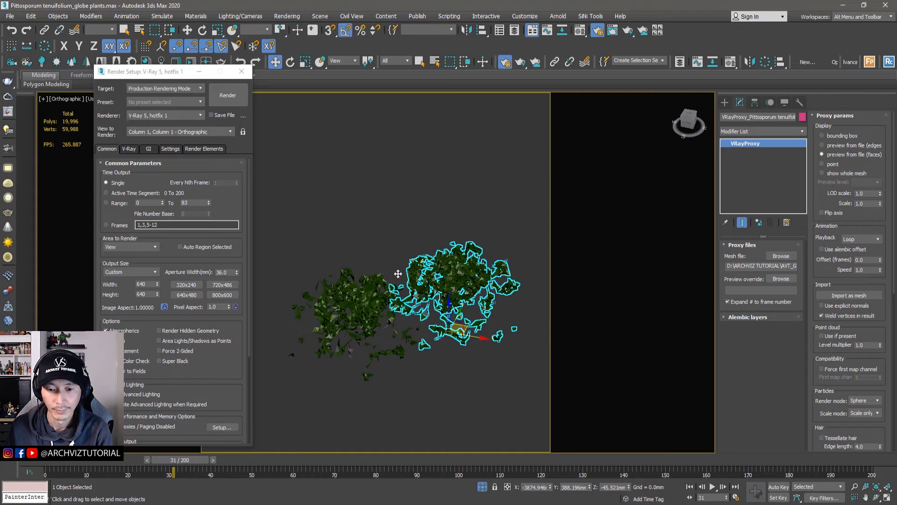
pyautogui.keyDown('shift'); pyautogui.moveTo(397, 273); pyautogui.dragTo(327, 219); pyautogui.keyUp('shift')
pyautogui.click(451, 300)
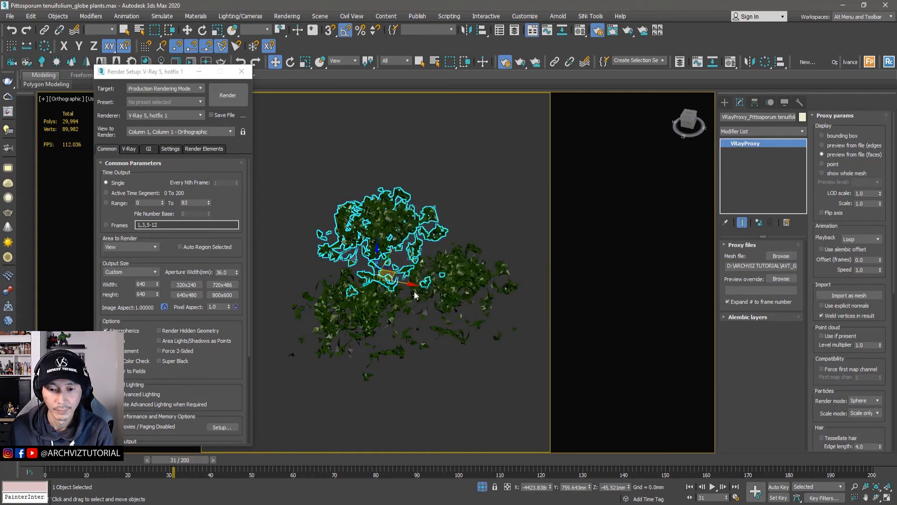
pyautogui.scroll(3, 393, 289)
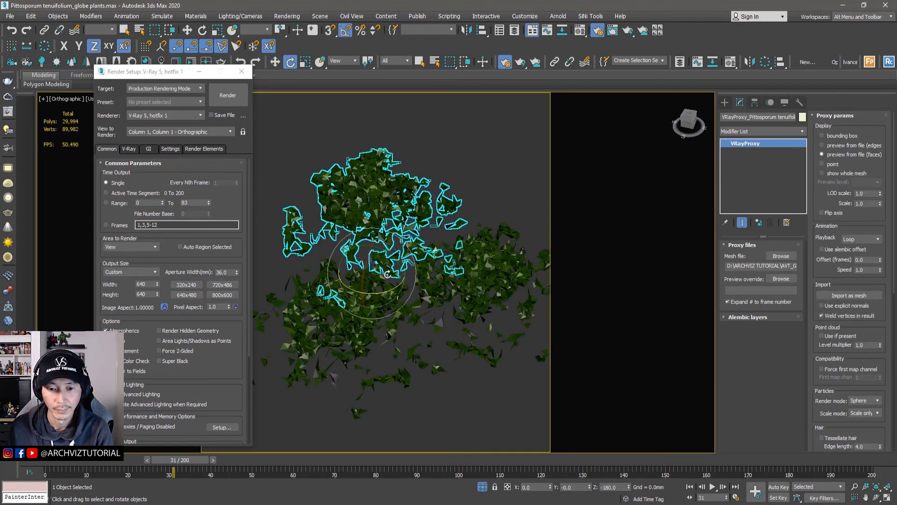
pyautogui.moveTo(390, 270); pyautogui.dragTo(400, 276)
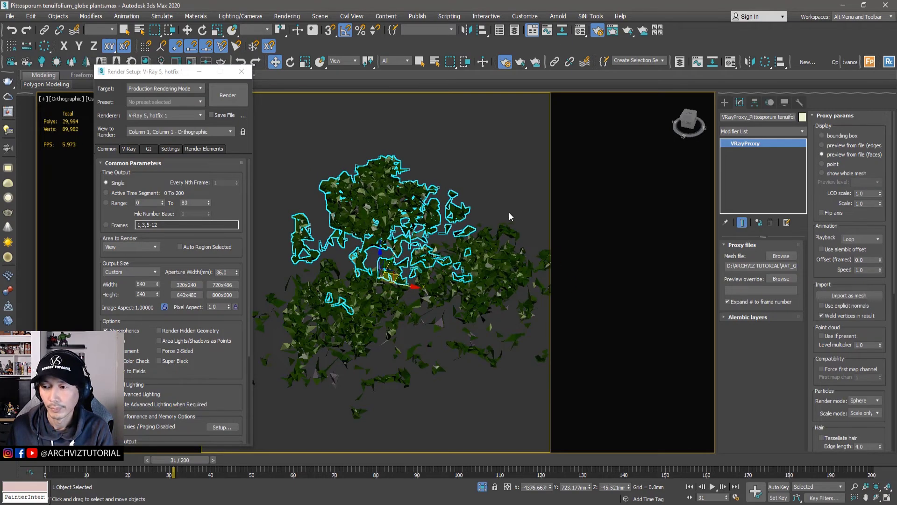
pyautogui.click(822, 173)
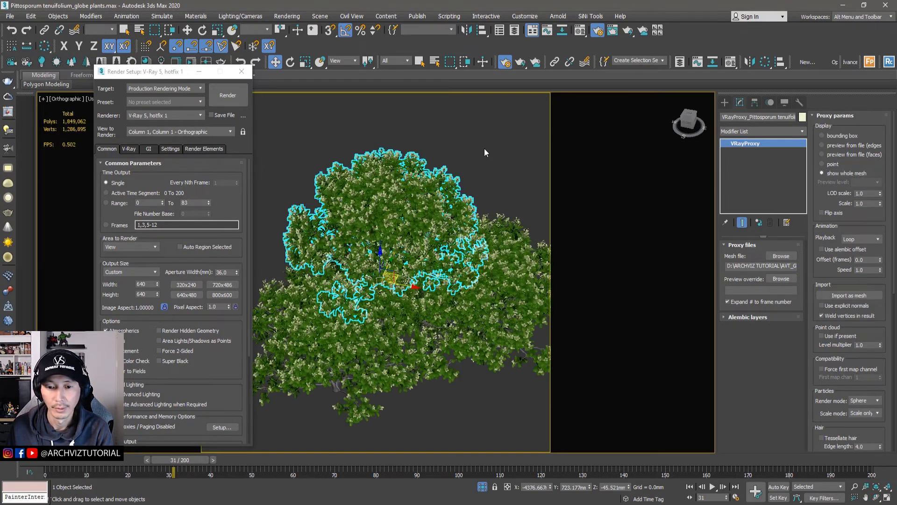
pyautogui.moveTo(404, 269); pyautogui.dragTo(497, 337)
# - Select all three shrub proxies and create a playback preview with Shift+V
pyautogui.click(492, 199)
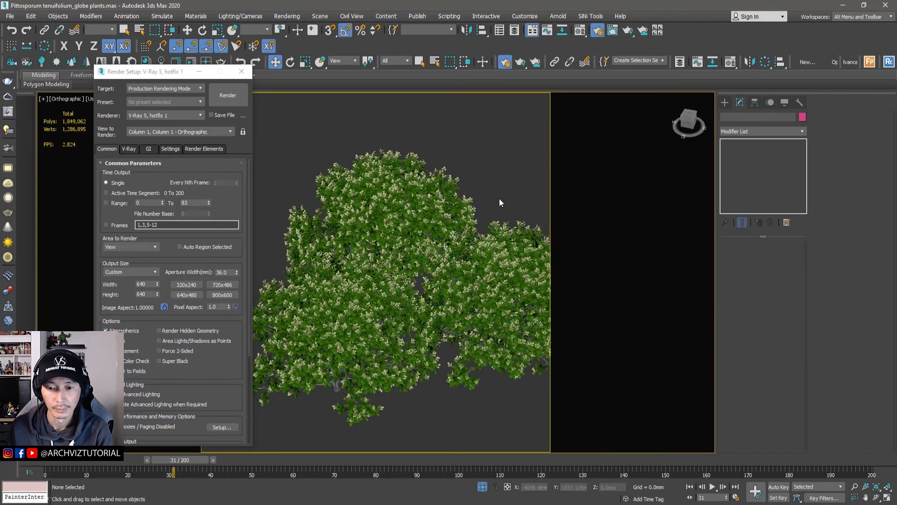
pyautogui.moveTo(499, 198); pyautogui.dragTo(462, 199, button='middle')
pyautogui.moveTo(320, 326); pyautogui.dragTo(433, 269)
pyautogui.hotkey('shift', 'v')
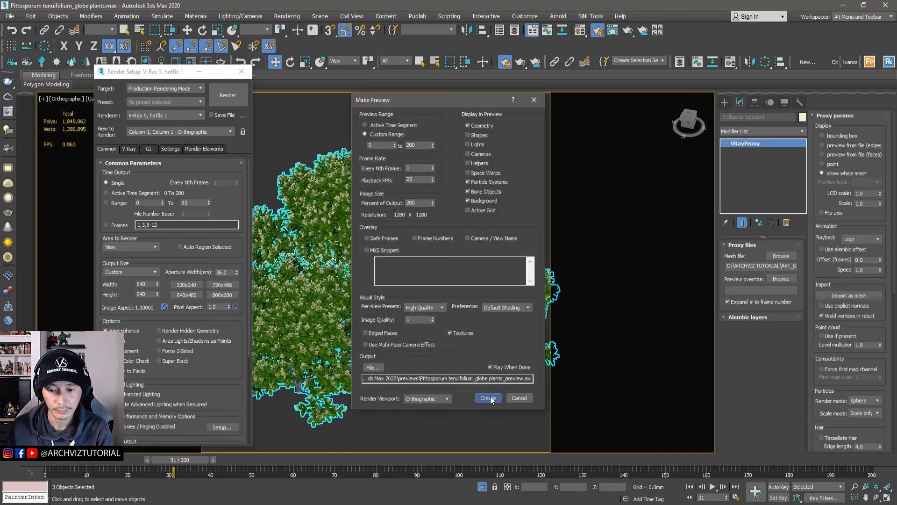
pyautogui.click(488, 398)
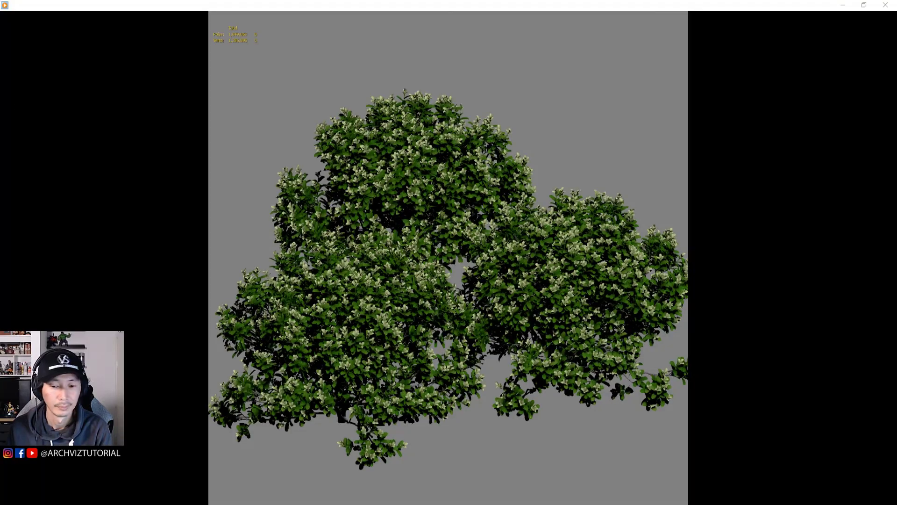
# - Play the three-shrub preview video in Windows Media Player
pyautogui.moveTo(356, 189)
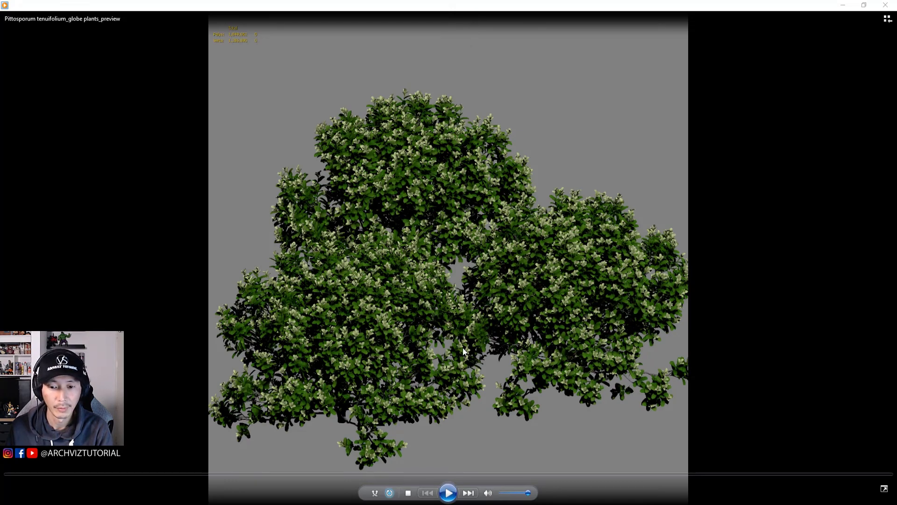
pyautogui.click(450, 497)
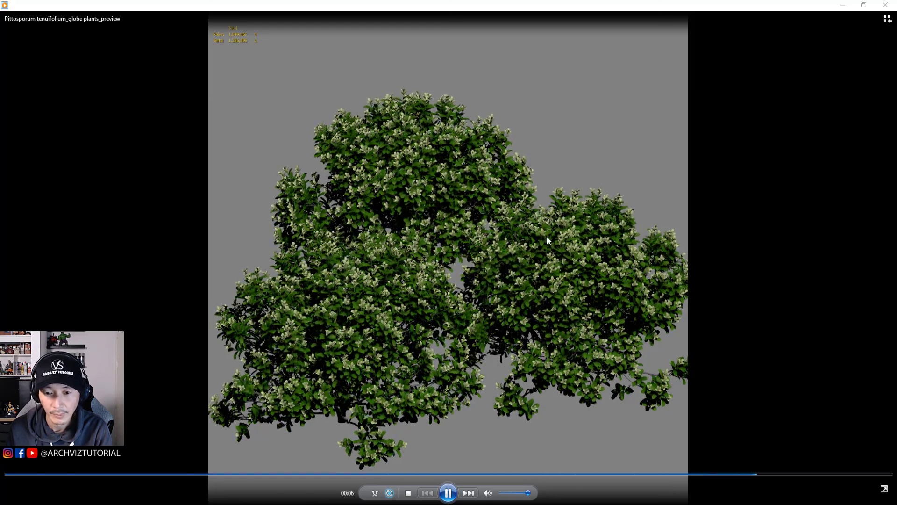
# - Restore the preview player to a smaller window, move it aside, and close it
pyautogui.click(865, 4)
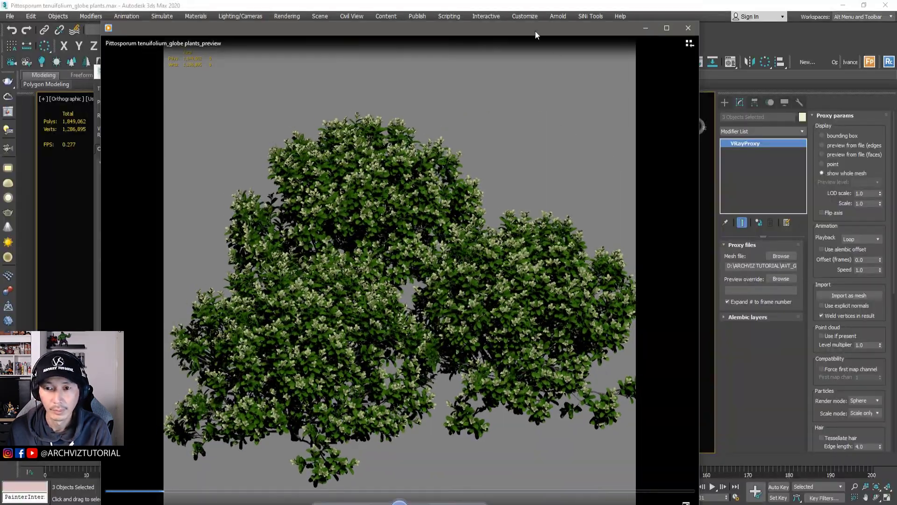
pyautogui.moveTo(537, 27); pyautogui.dragTo(232, 58)
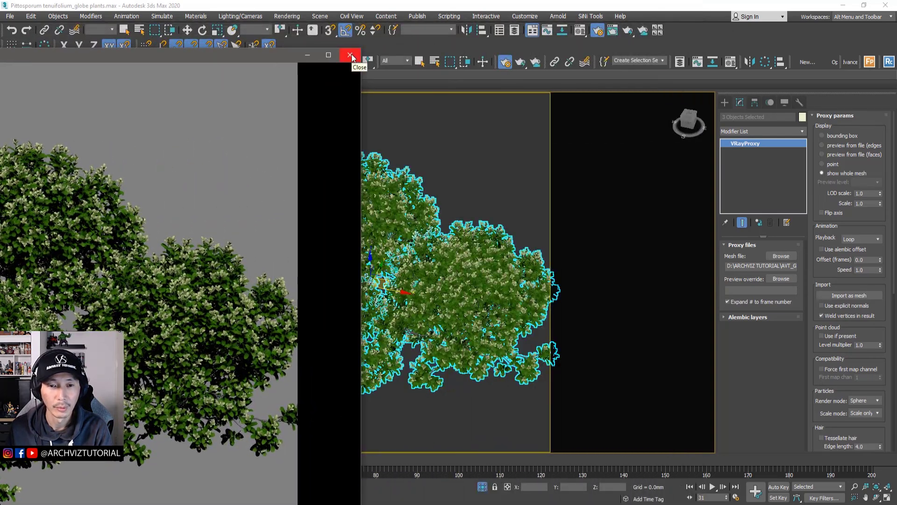
pyautogui.moveTo(282, 57); pyautogui.dragTo(218, 54)
pyautogui.click(280, 53)
# - Check one shrub proxy by selecting it, then clear the selection
pyautogui.click(410, 148)
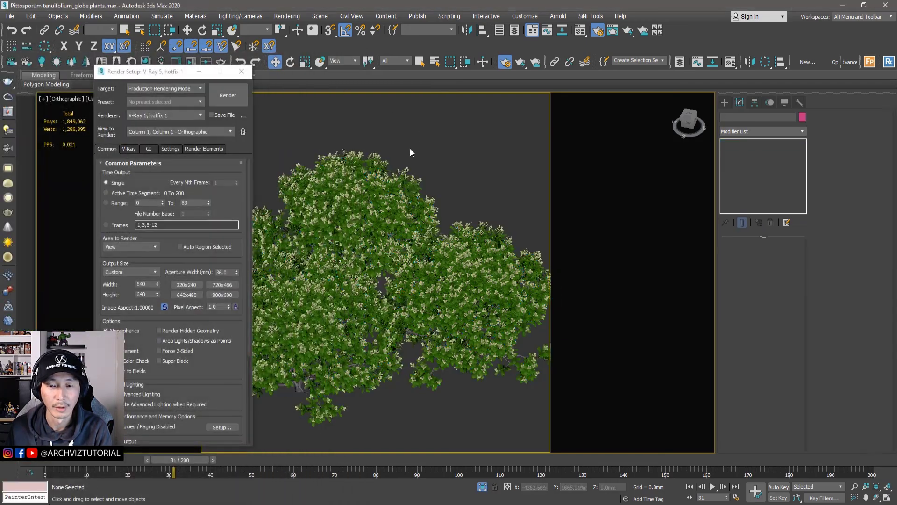
pyautogui.click(462, 260)
pyautogui.click(460, 179)
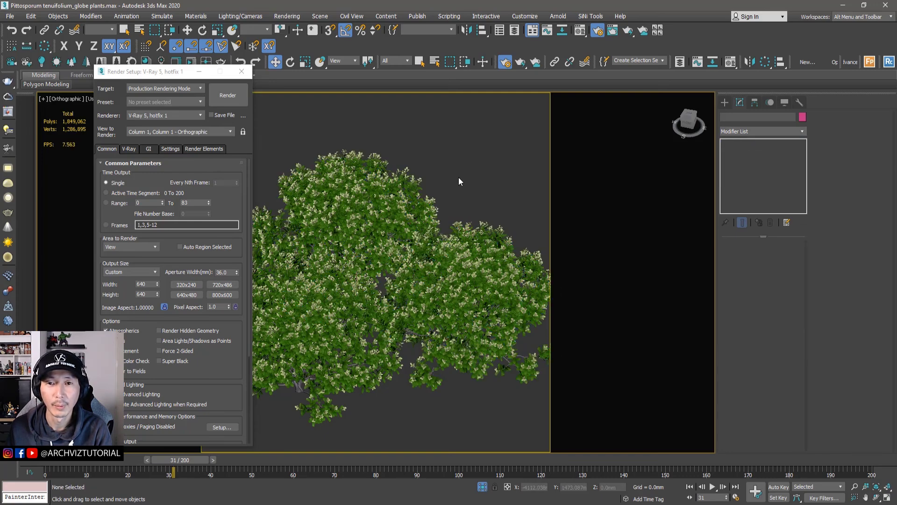